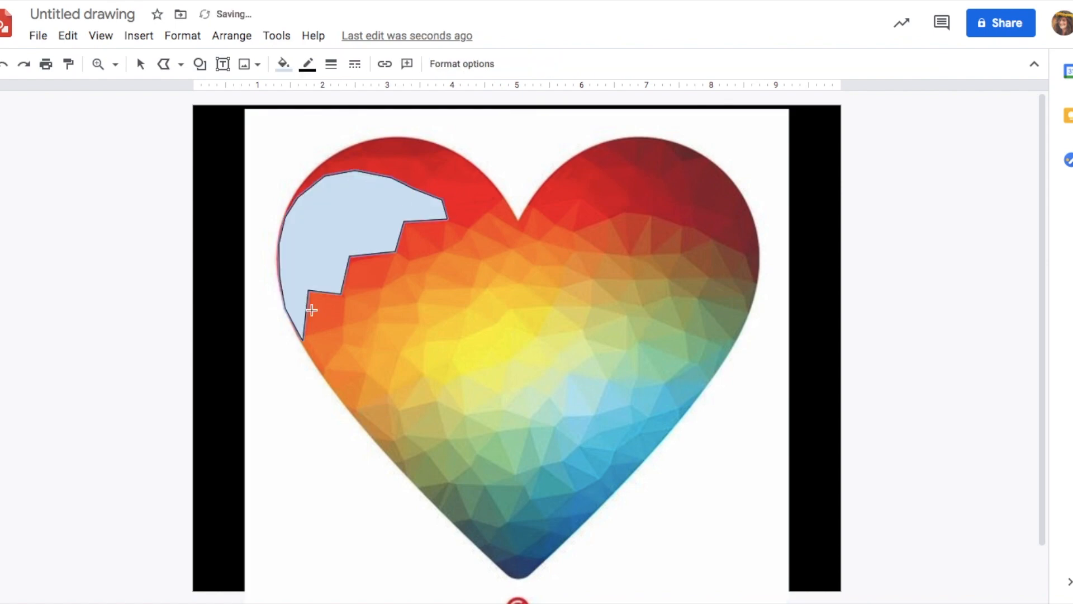
click(265, 314)
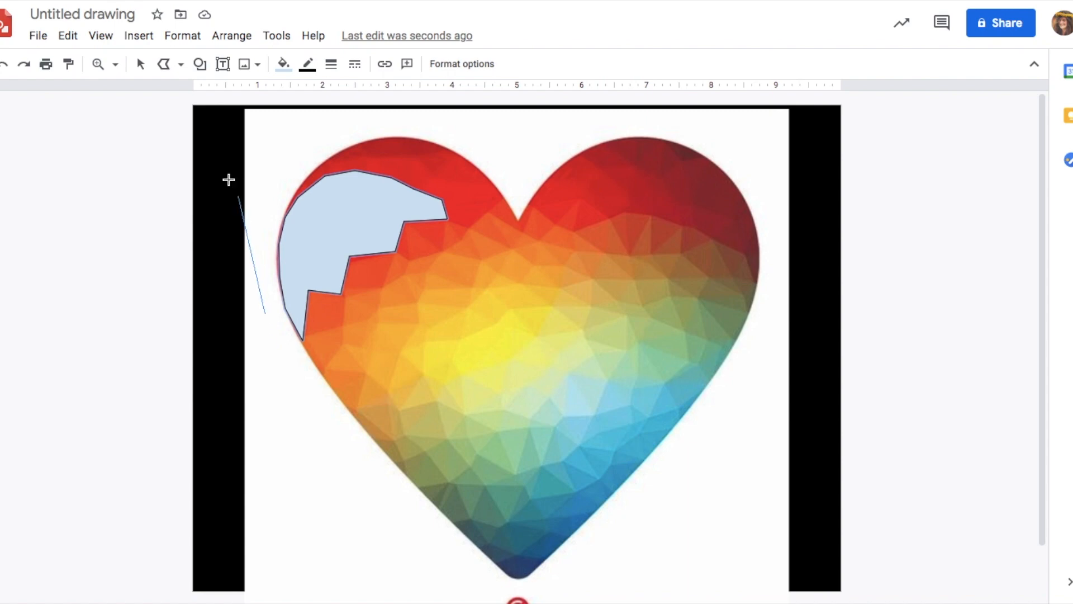
click(141, 65)
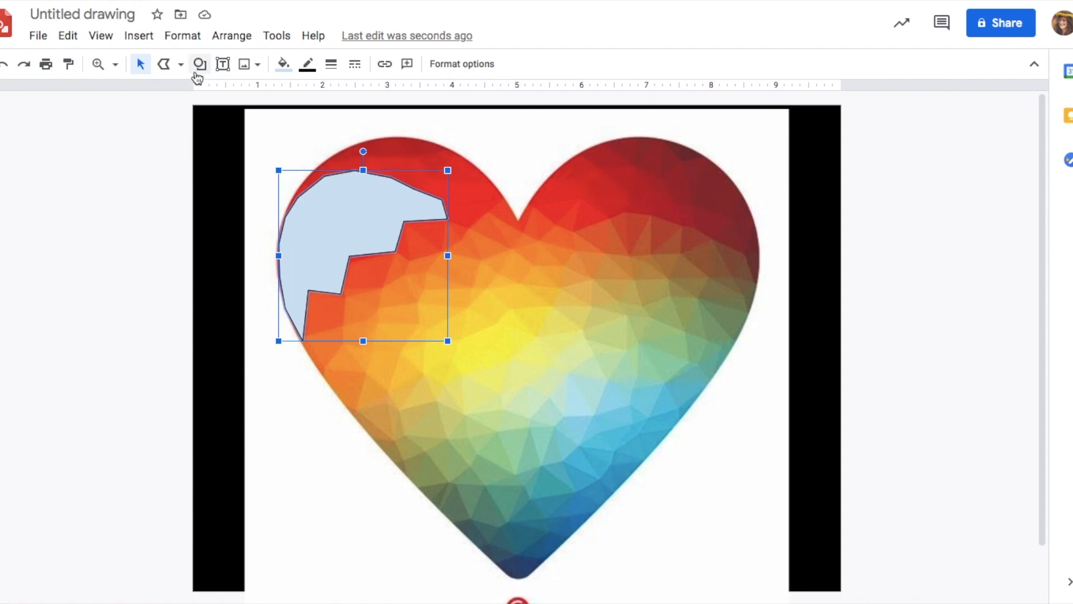
click(180, 66)
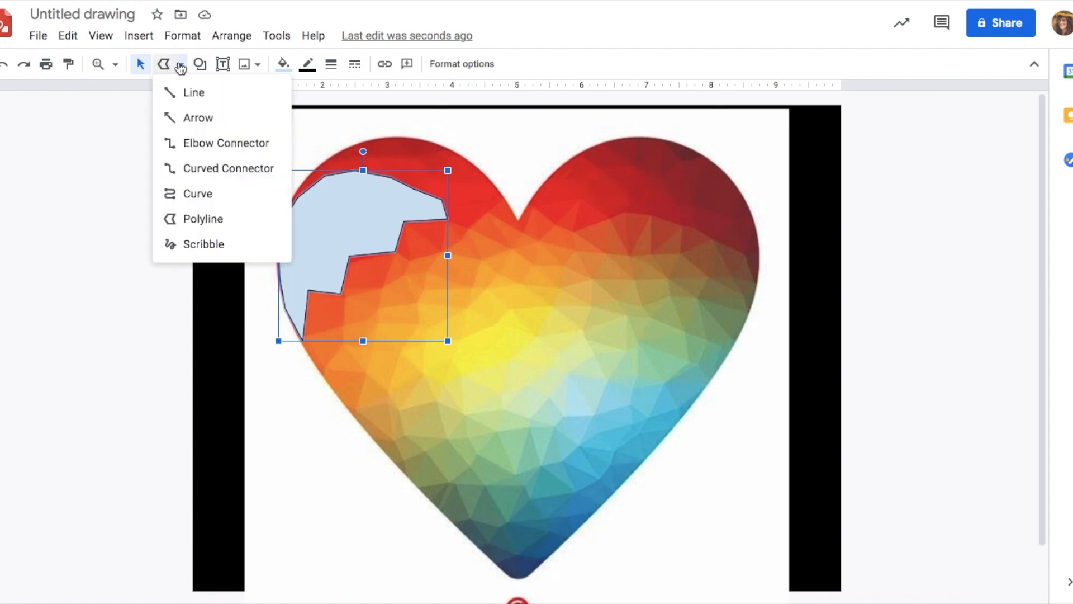
click(203, 218)
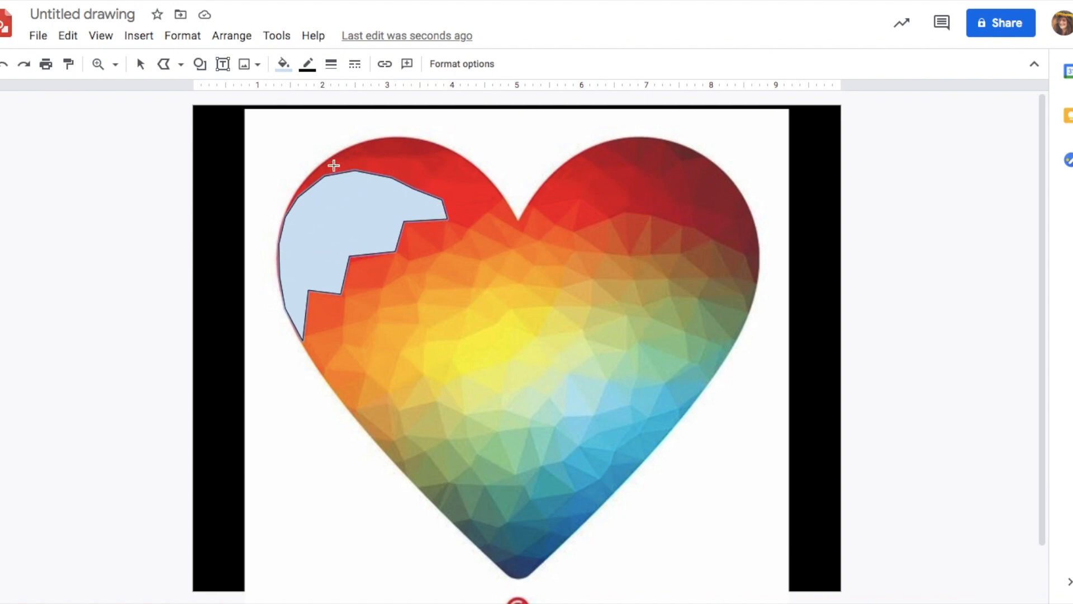
click(349, 159)
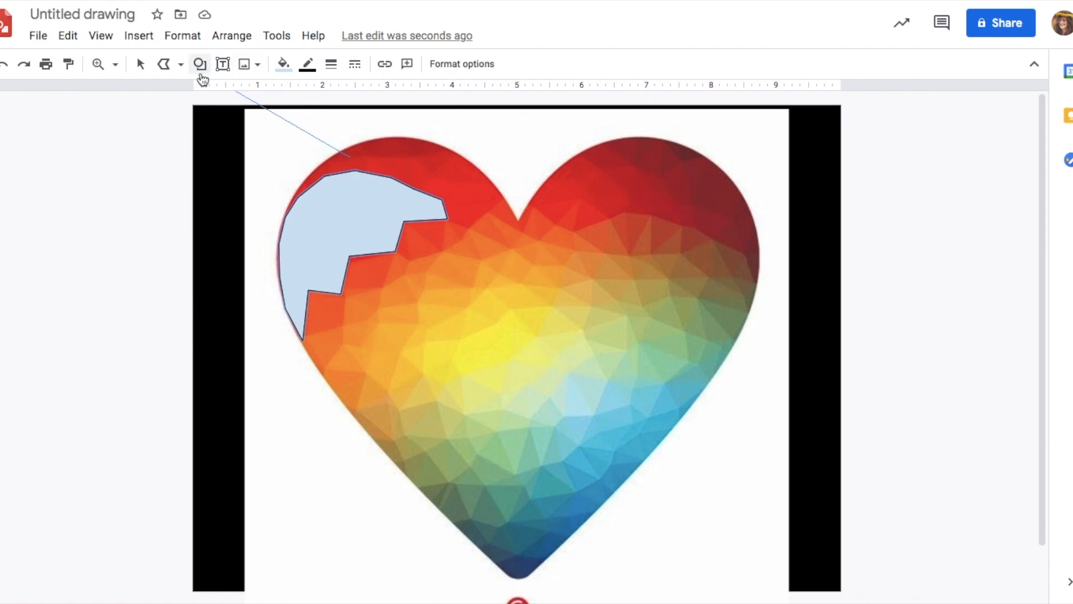
Fill the light blue polygon on the heart's left lobe with solid red.
click(139, 65)
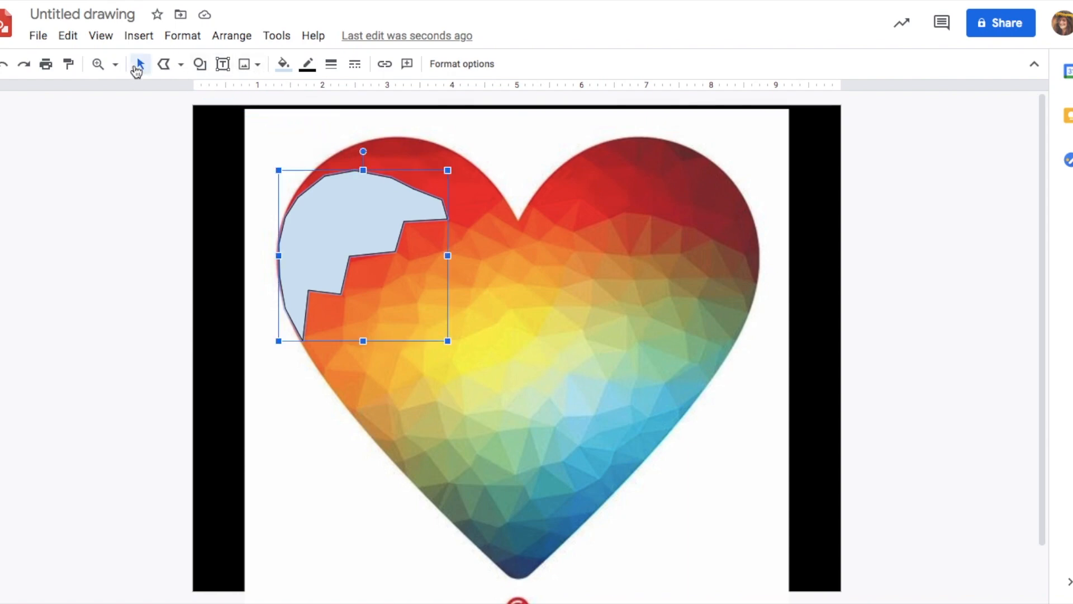
click(286, 64)
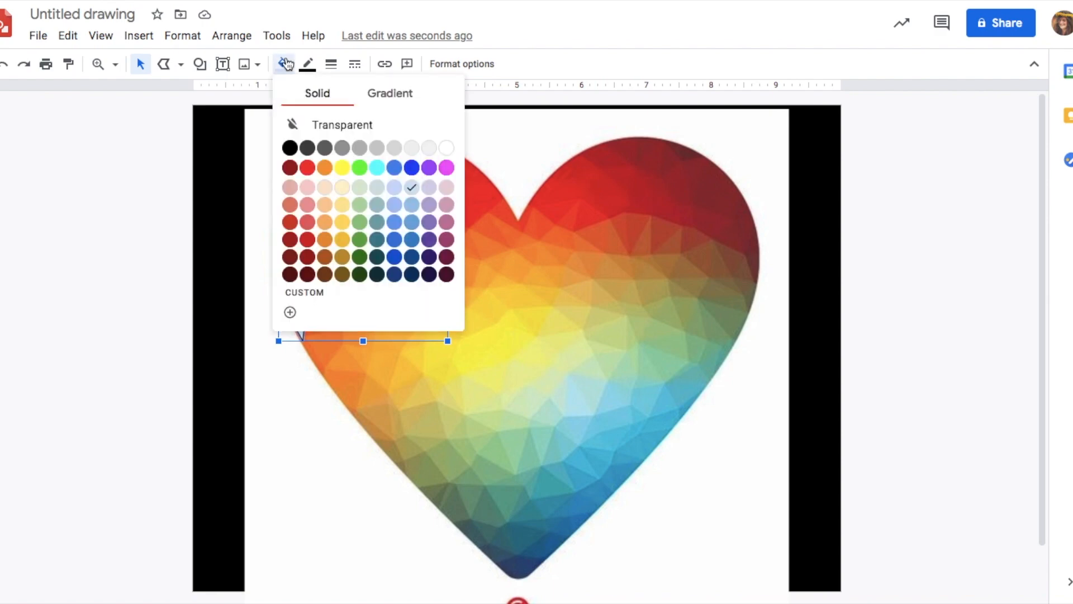
click(308, 168)
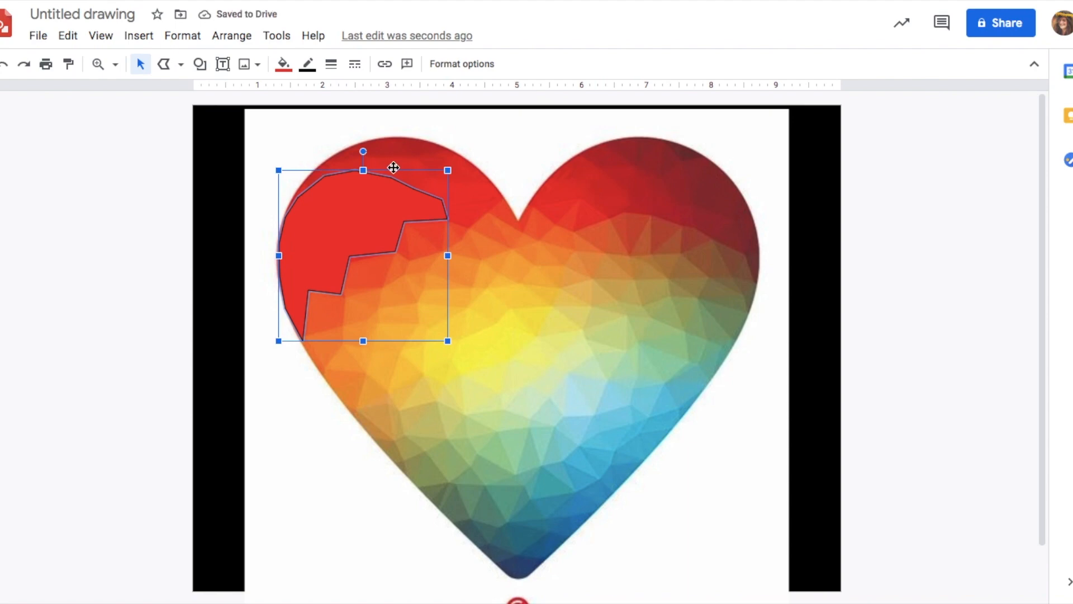
Trace a closed polyline over the dark red strip along the top of the heart's left lobe.
click(180, 64)
click(208, 219)
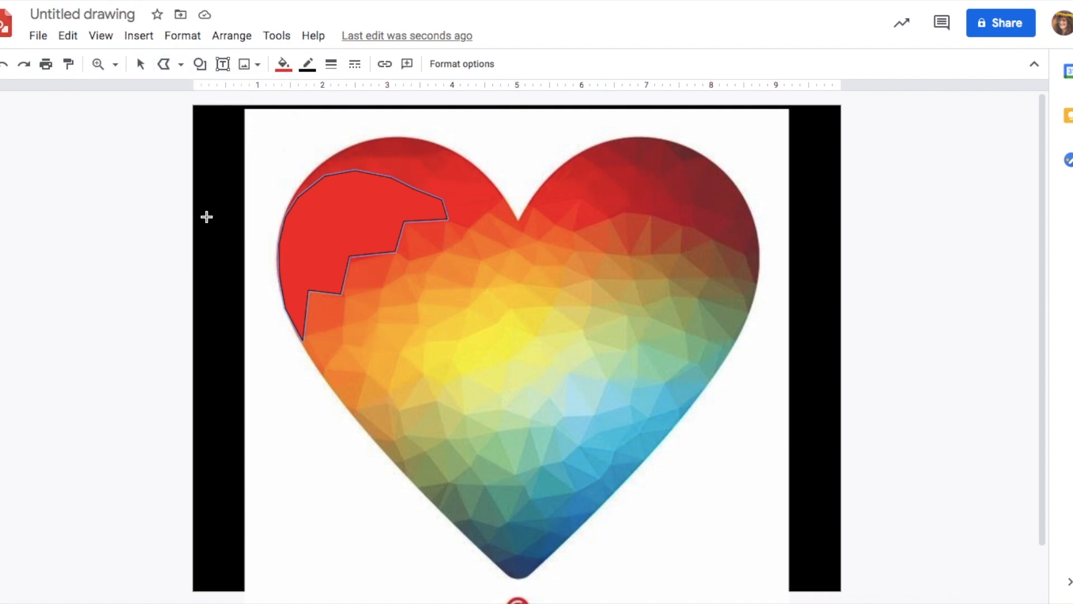
click(301, 184)
click(491, 185)
click(427, 176)
click(412, 157)
click(359, 158)
click(361, 167)
click(333, 167)
click(302, 180)
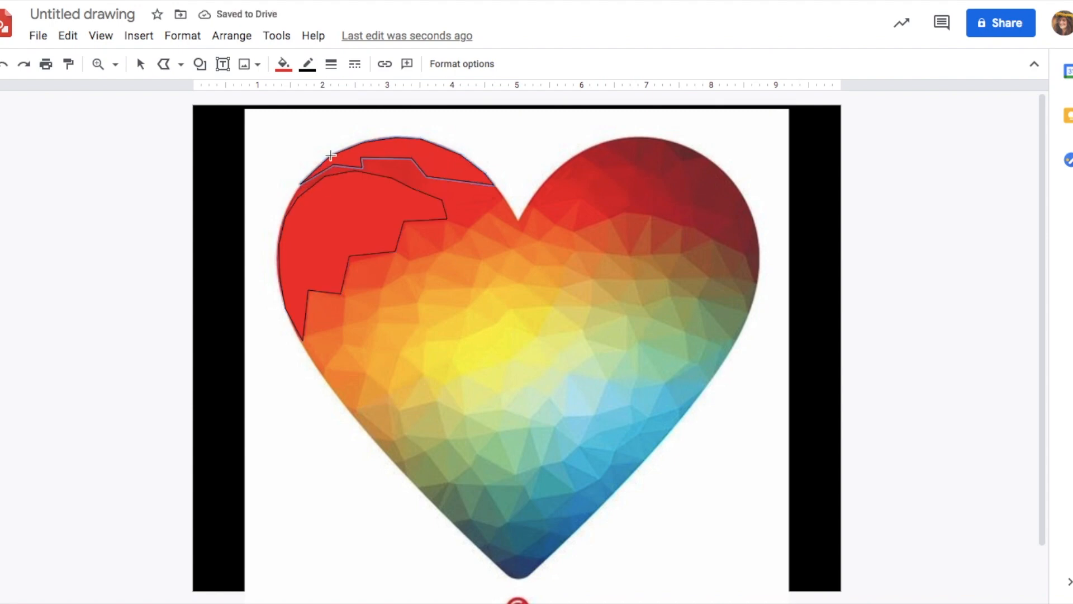
Fill the new strip at the top of the left lobe with the custom dark red #a40808.
click(286, 62)
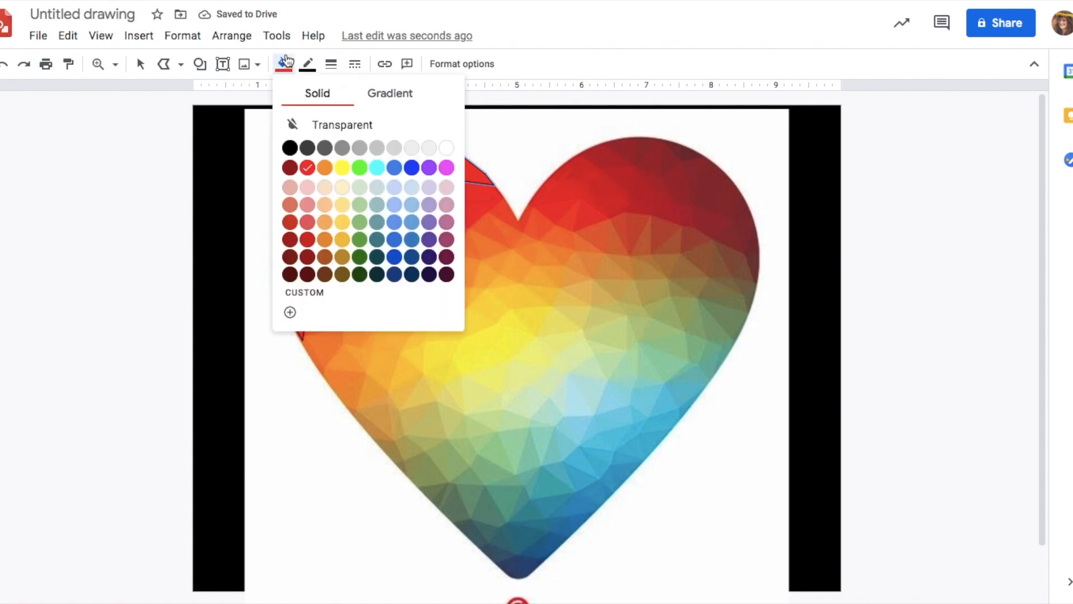
click(307, 240)
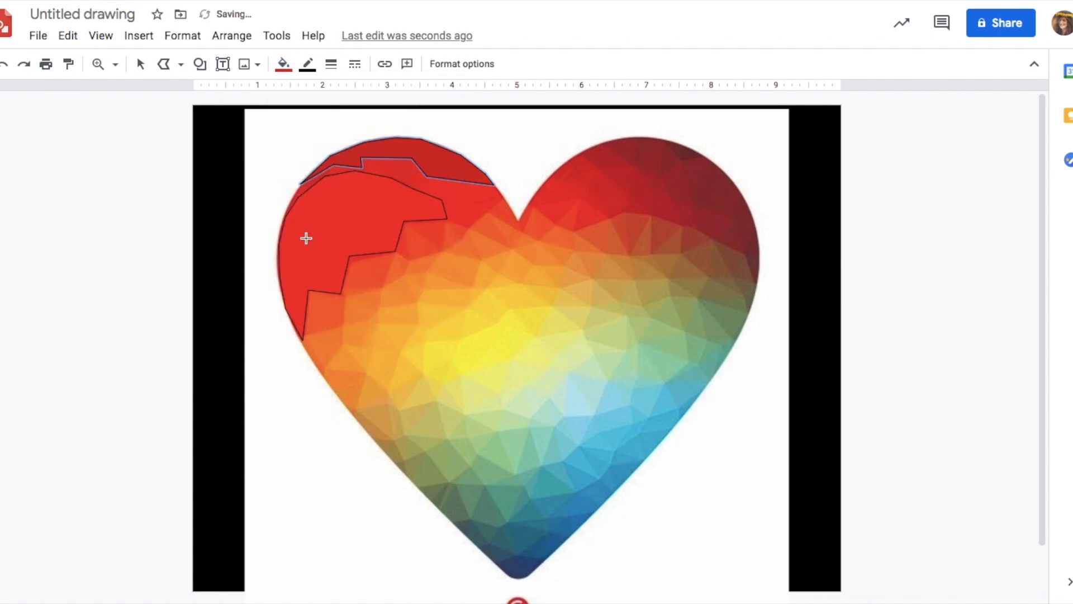
click(283, 63)
click(314, 300)
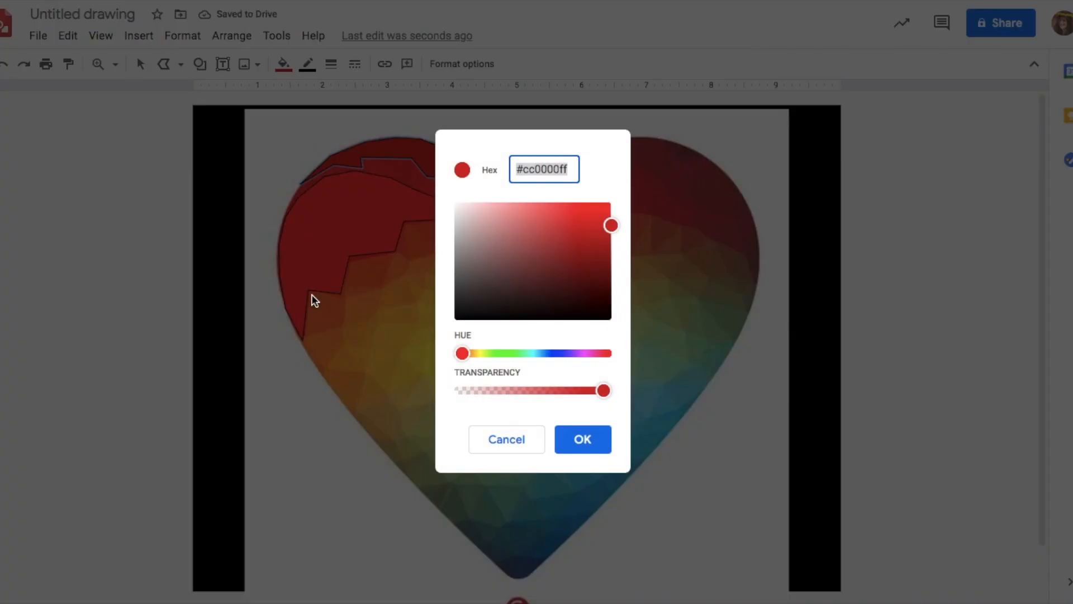
drag(613, 232, 604, 243)
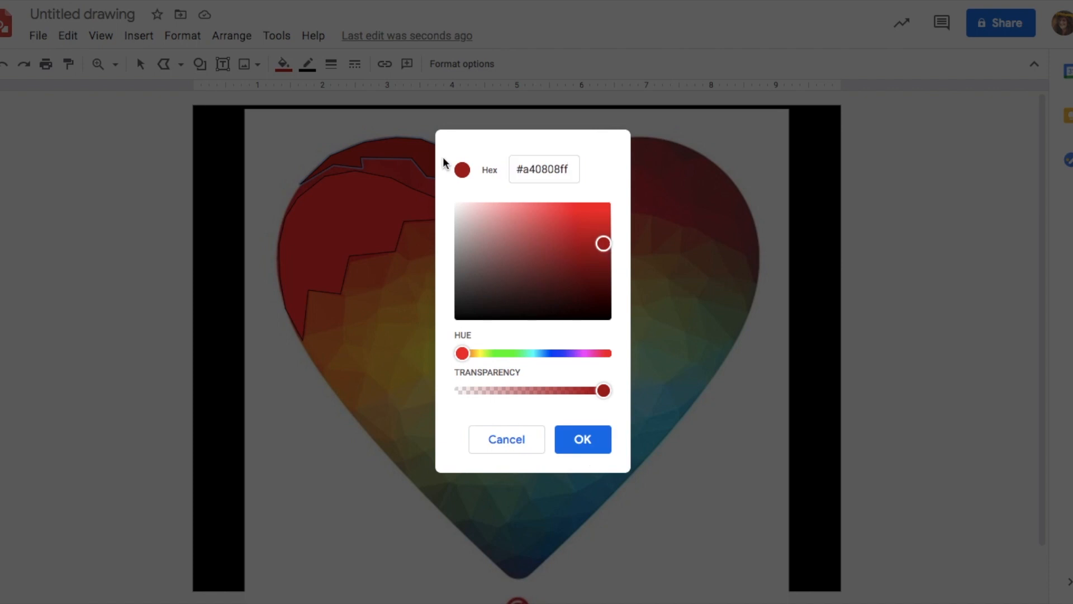
click(588, 441)
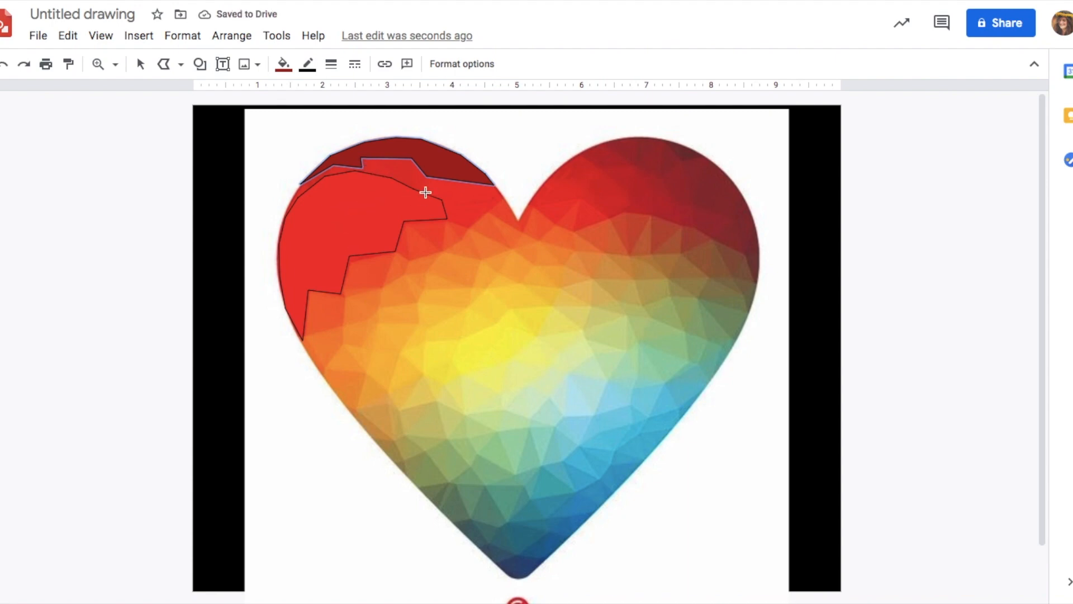
Trace a closed polyline over the darkest red area along the outer edge of the heart's right lobe.
click(663, 139)
click(611, 143)
click(632, 168)
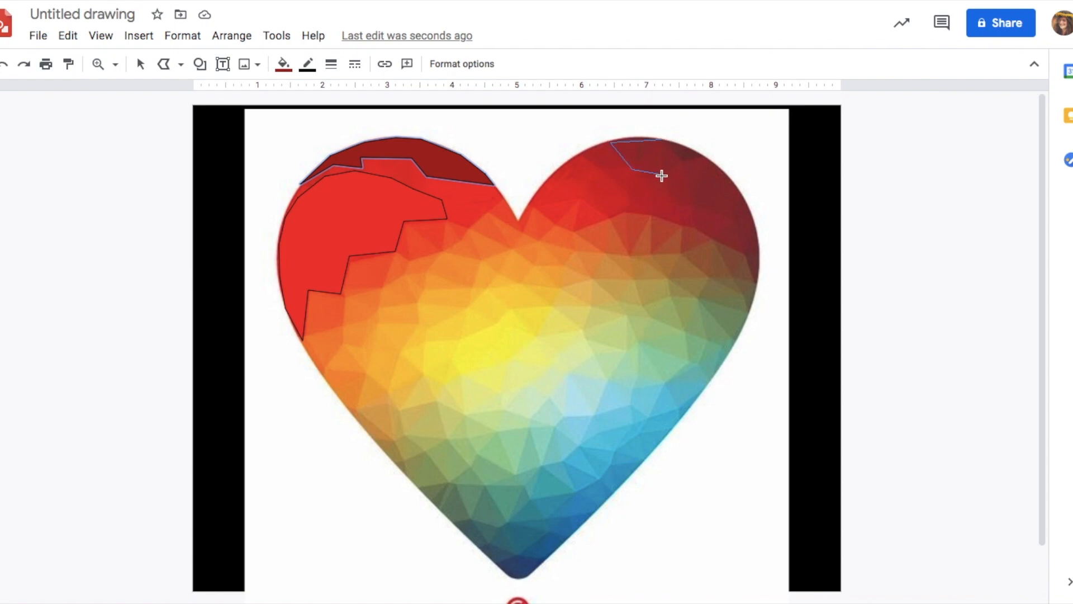
click(668, 175)
click(678, 204)
click(693, 202)
click(705, 212)
click(733, 220)
click(735, 234)
click(726, 243)
click(746, 253)
click(757, 287)
double_click(660, 138)
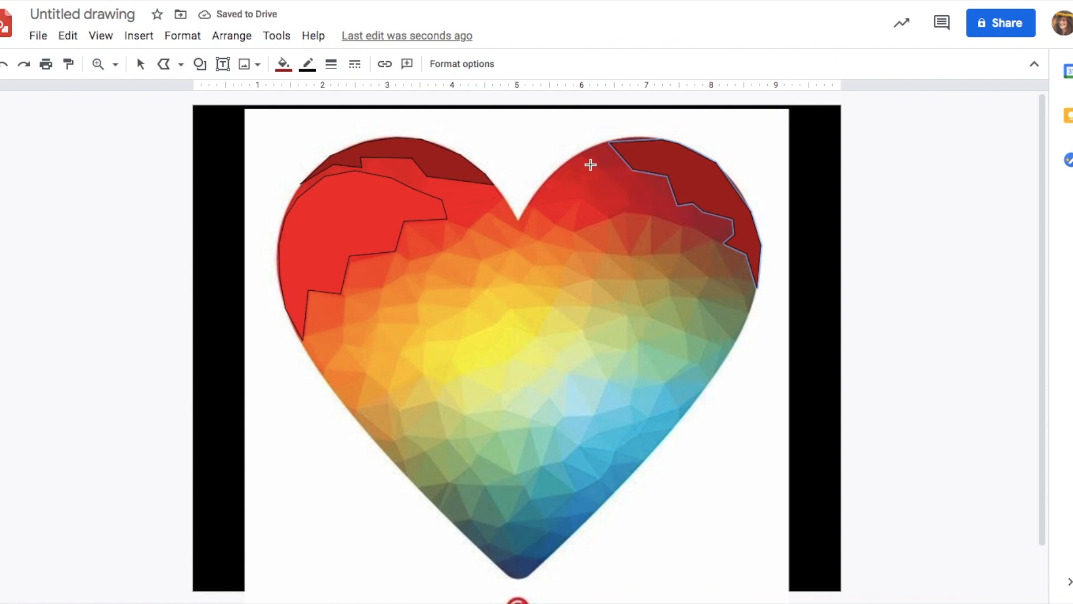
Apply the custom dark red fill to the polygon on the right lobe's outer edge.
click(284, 64)
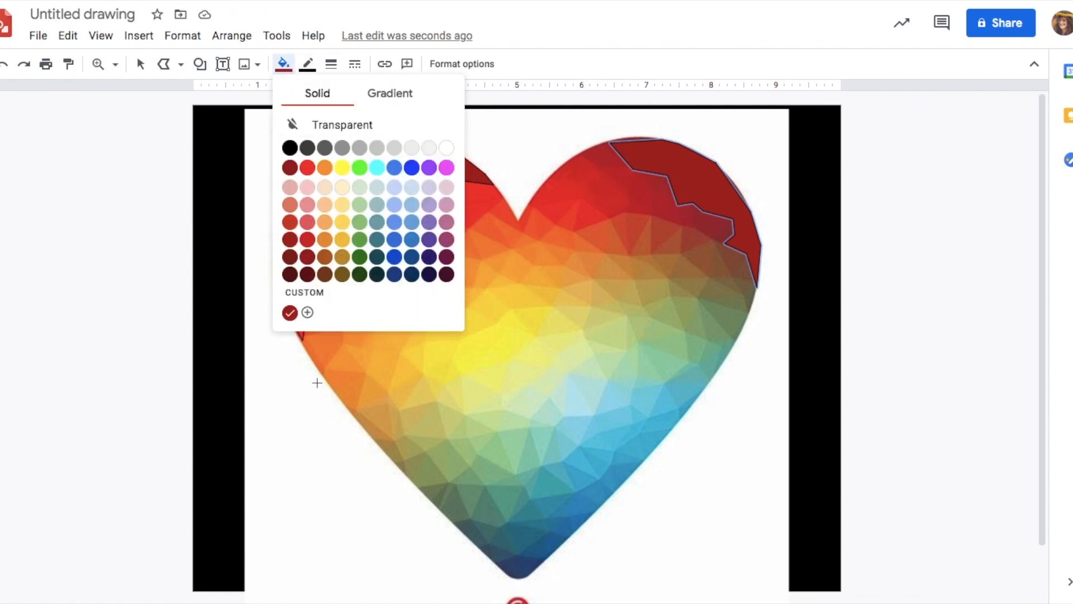
click(290, 313)
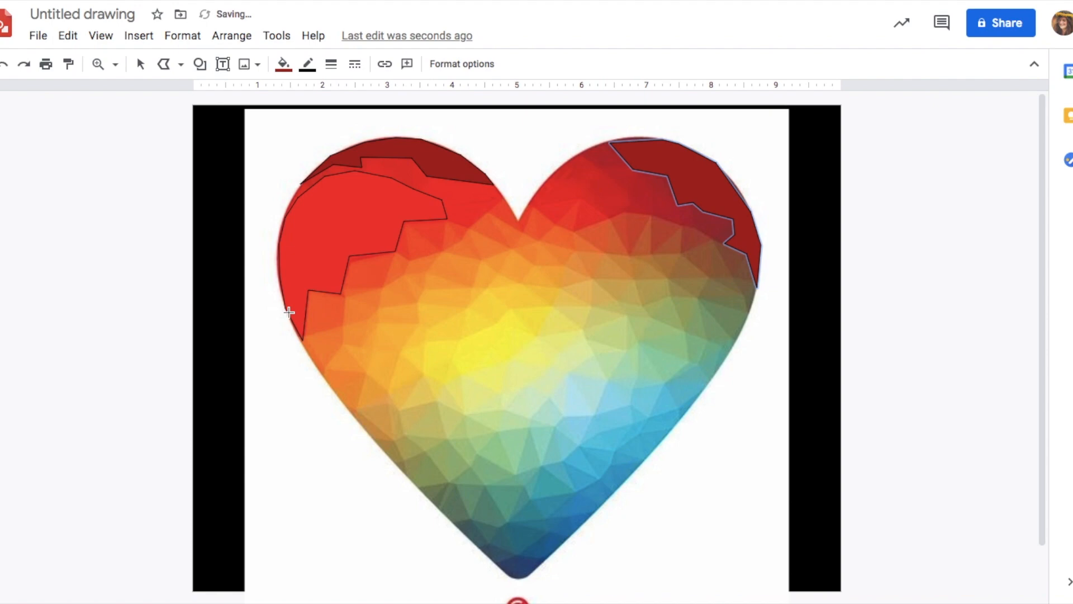
click(681, 170)
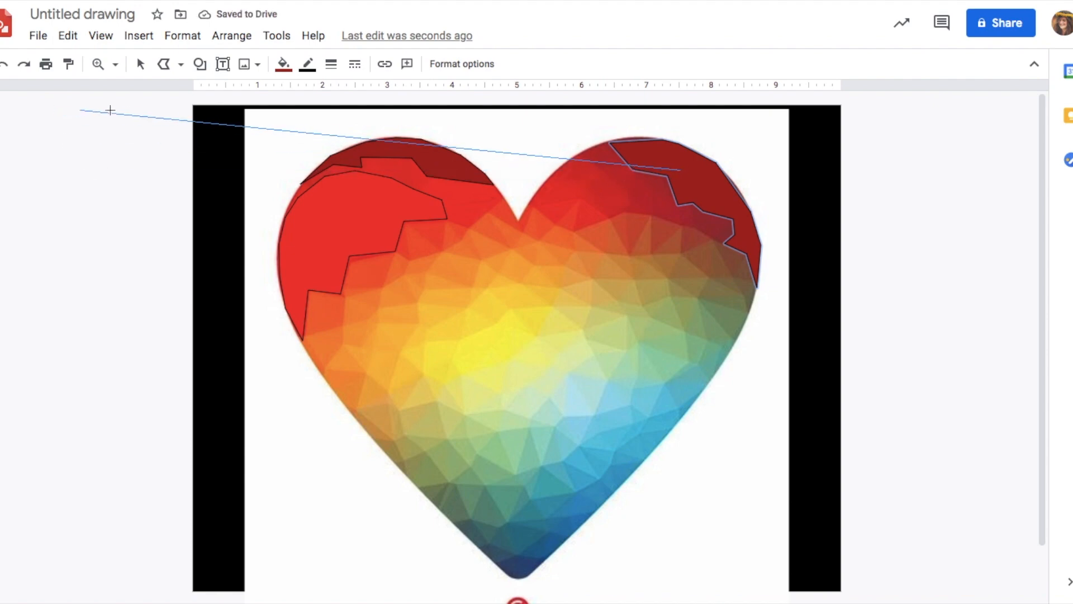
click(140, 65)
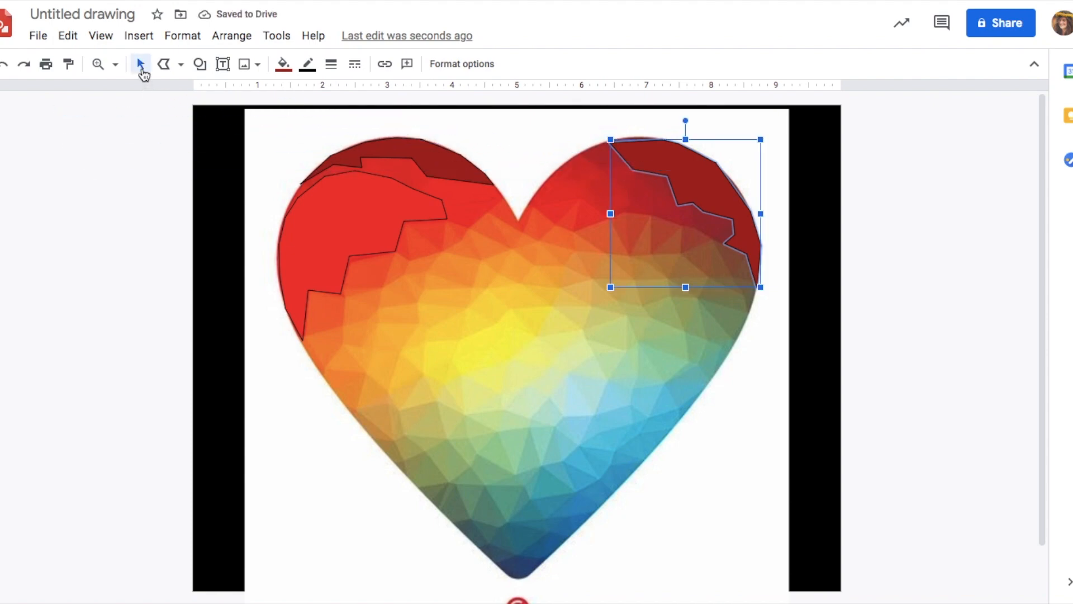
Trace a closed polyline over the remaining red area of the right lobe and fill it with the #cc0000 red.
click(180, 64)
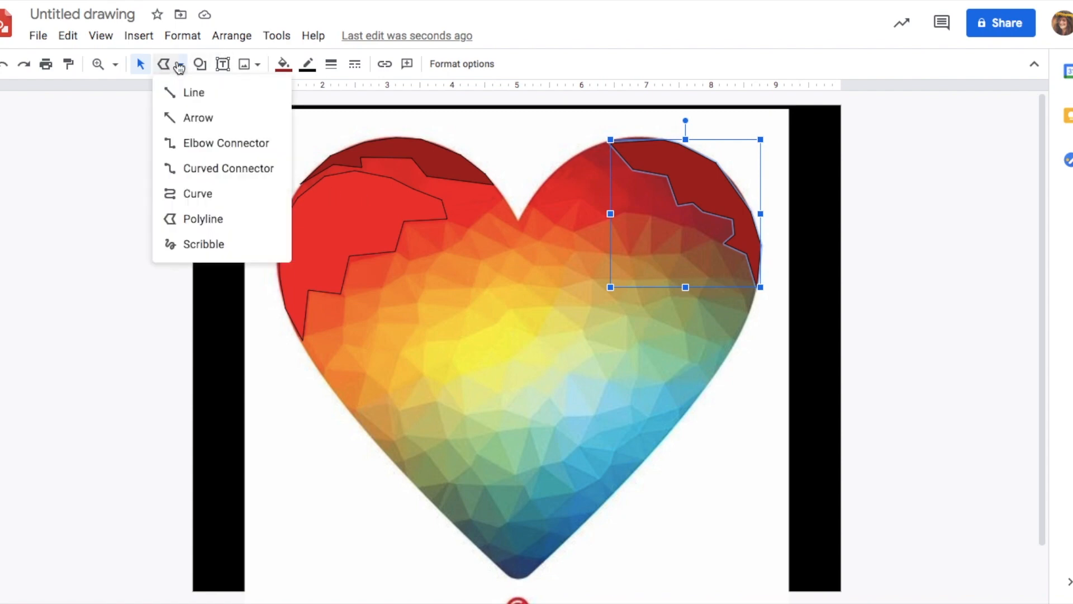
click(197, 218)
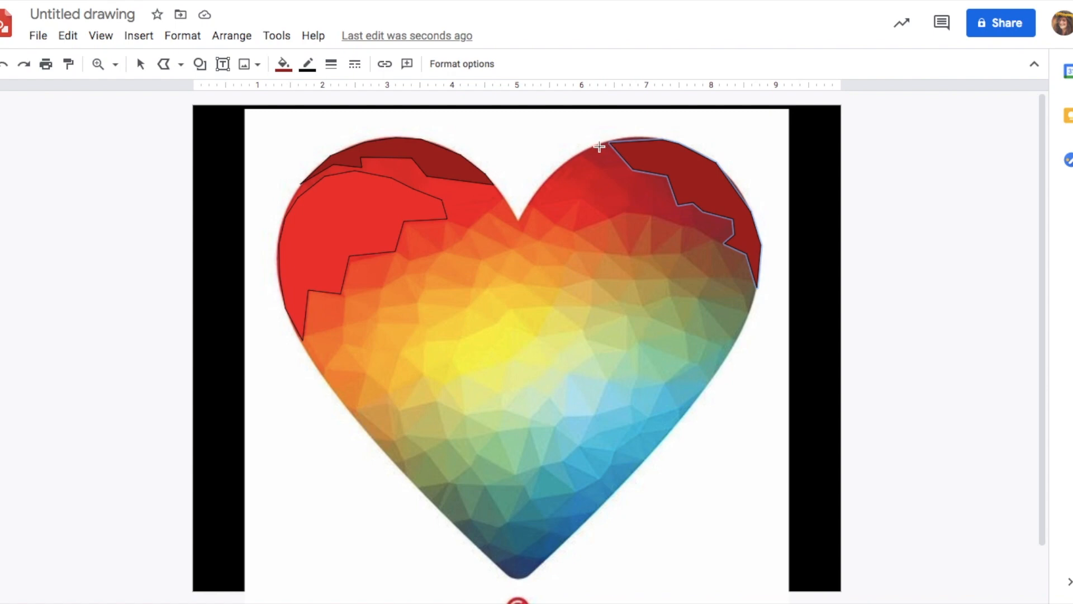
click(568, 161)
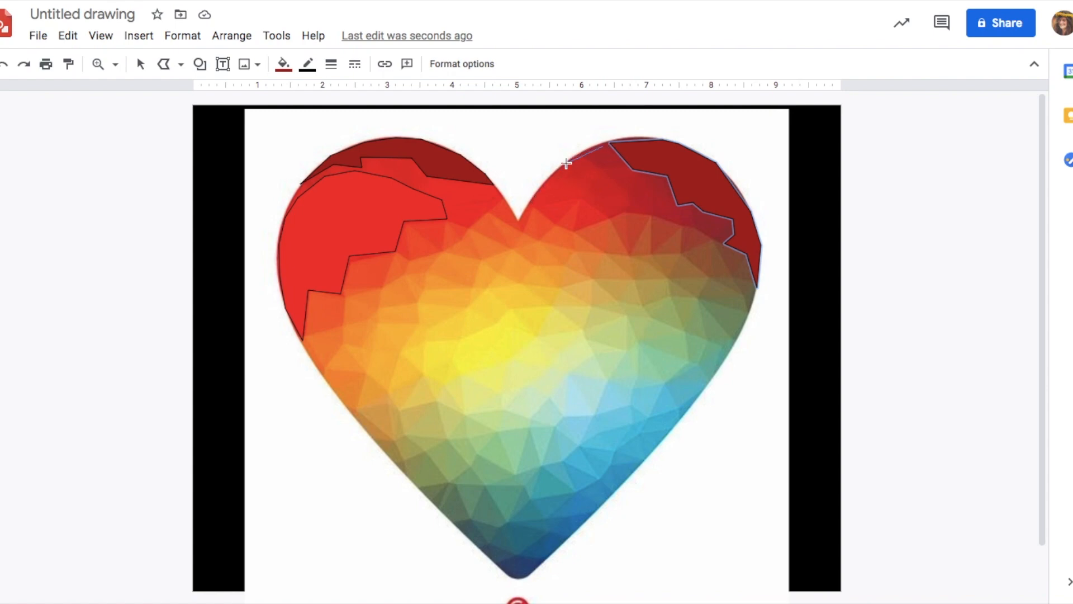
click(532, 200)
click(562, 222)
click(584, 198)
click(575, 233)
click(624, 211)
click(649, 211)
click(687, 223)
click(722, 241)
click(689, 206)
click(675, 207)
click(661, 179)
click(628, 173)
click(601, 147)
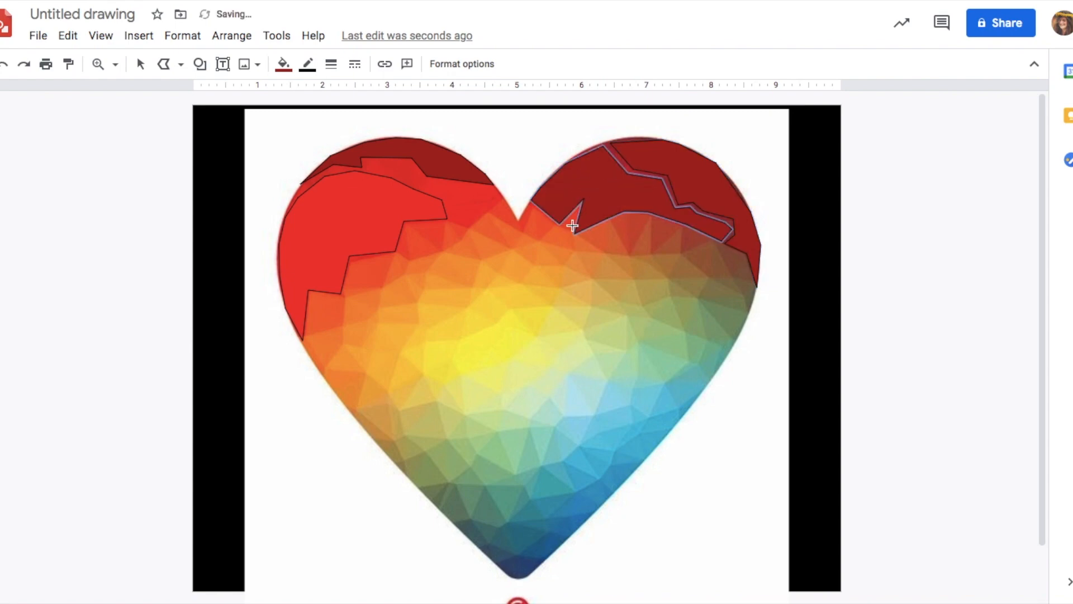
click(283, 65)
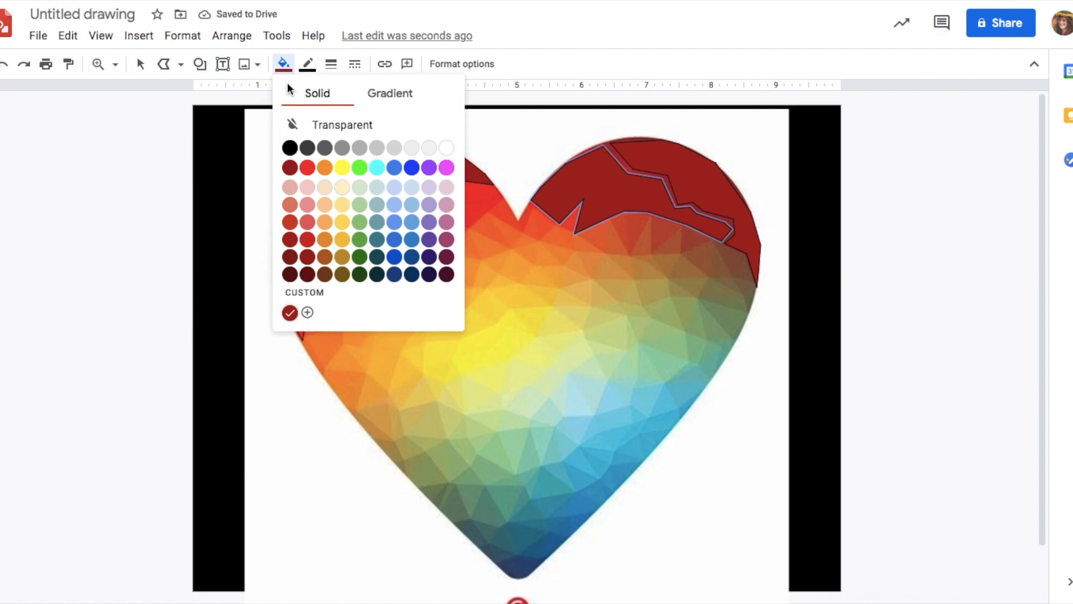
click(305, 238)
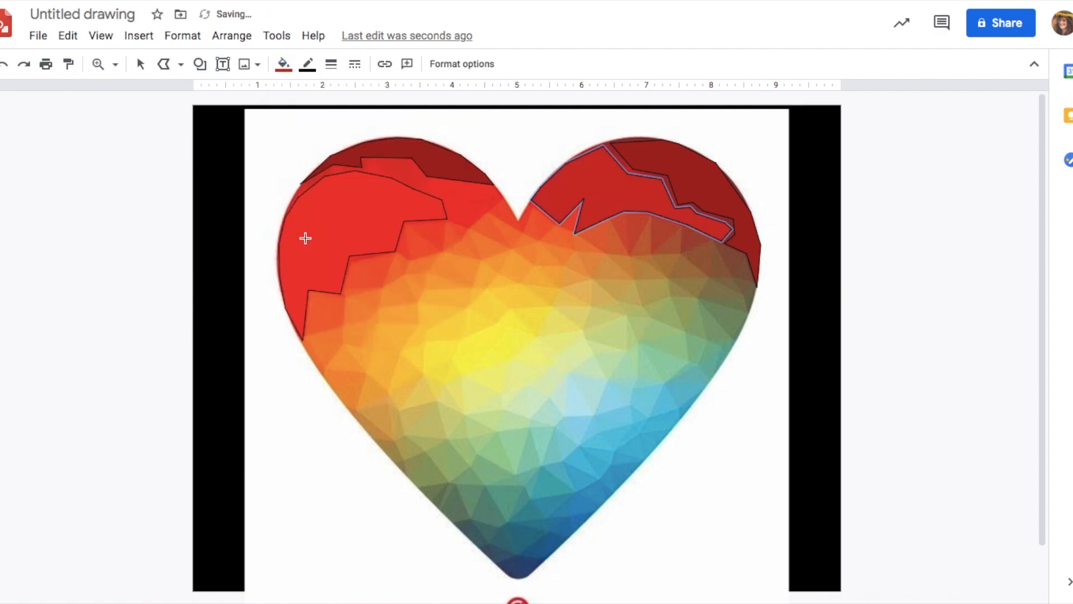
Try to trace the red area between the left lobe's two polygons and the heart's notch, and undo the shape.
click(502, 199)
click(467, 226)
click(450, 219)
click(445, 194)
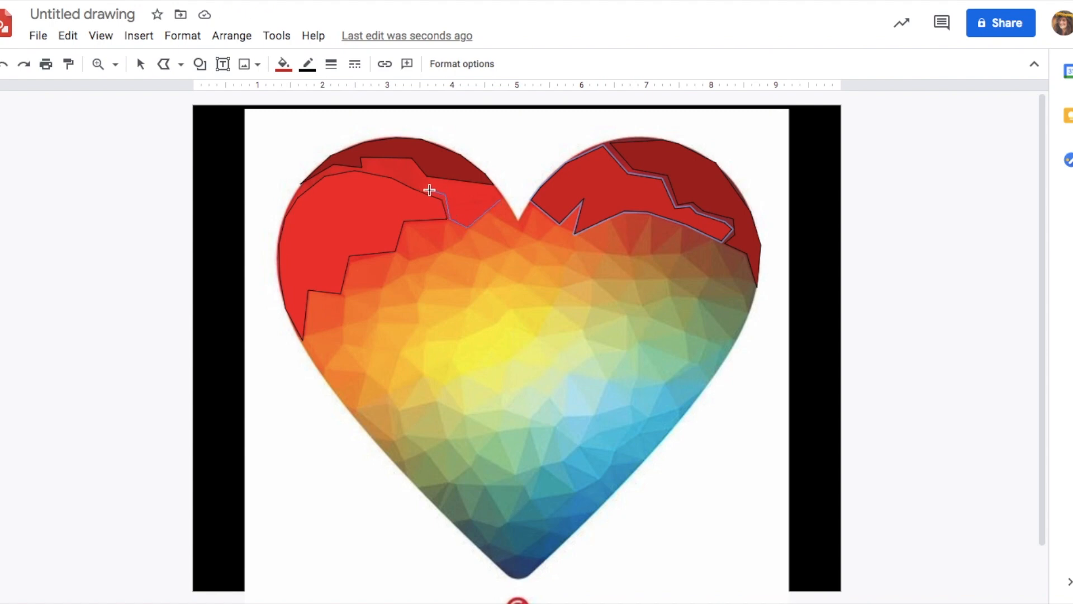
double_click(367, 163)
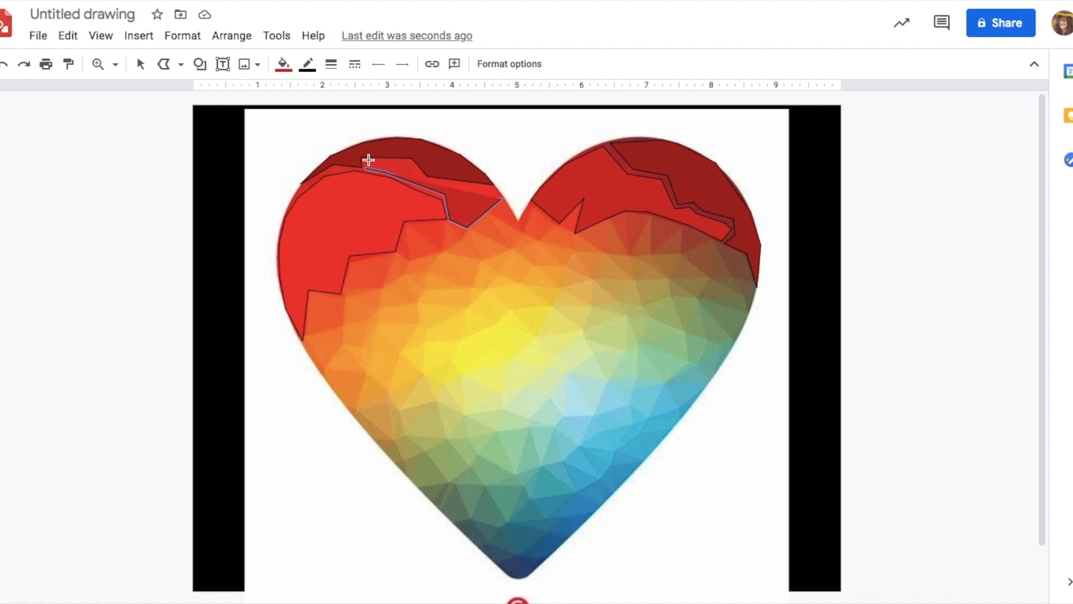
key(ctrl+z)
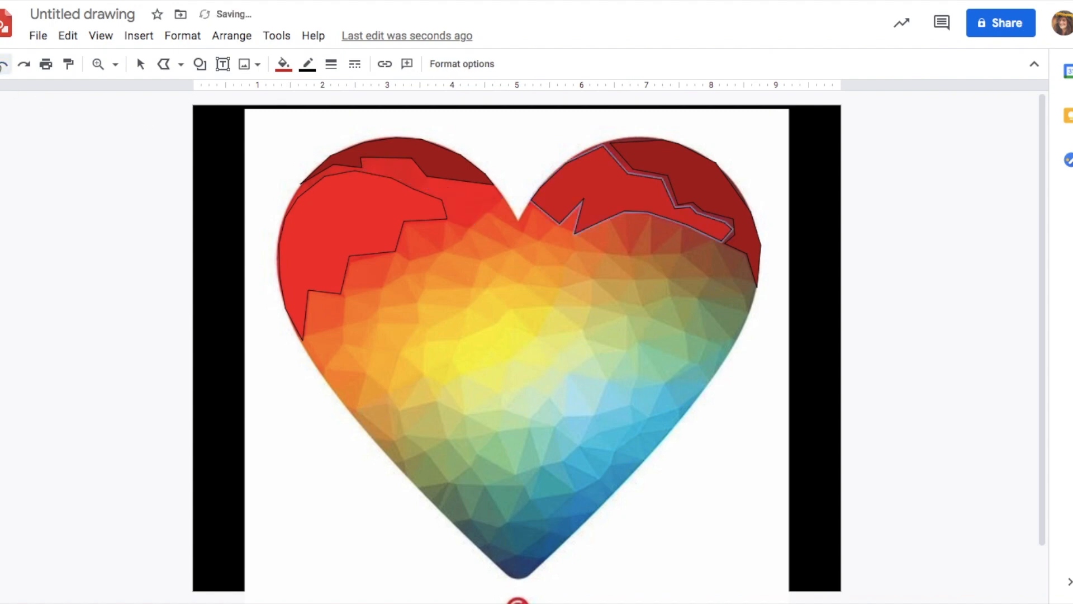
Trace a closed polyline over the red area between the left lobe's two polygons, extending toward the heart's central notch.
click(501, 199)
click(468, 225)
click(450, 219)
click(446, 195)
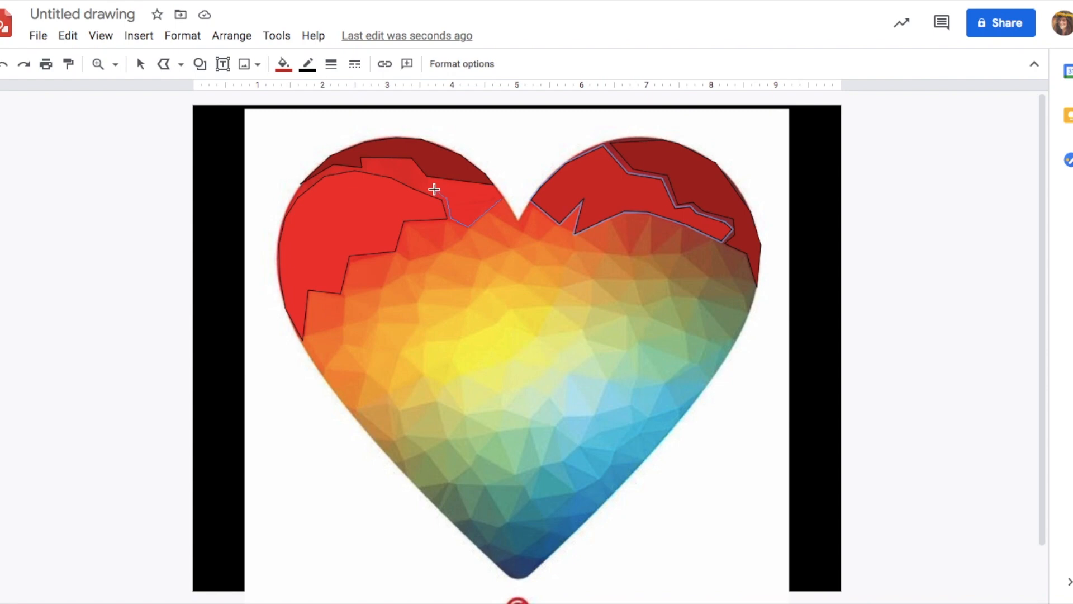
click(392, 175)
click(364, 159)
click(411, 160)
click(428, 181)
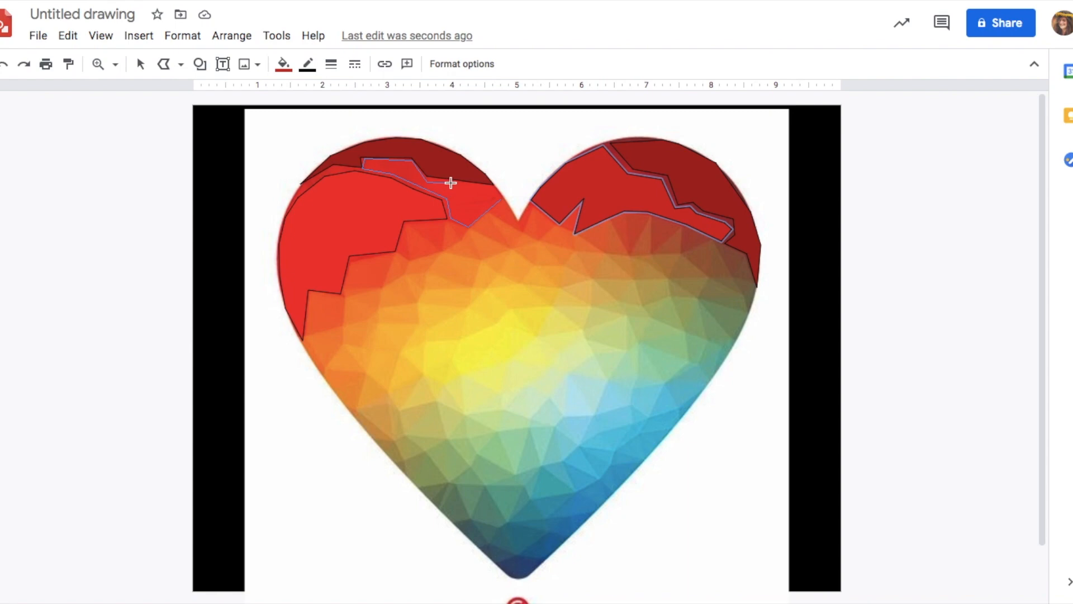
double_click(501, 198)
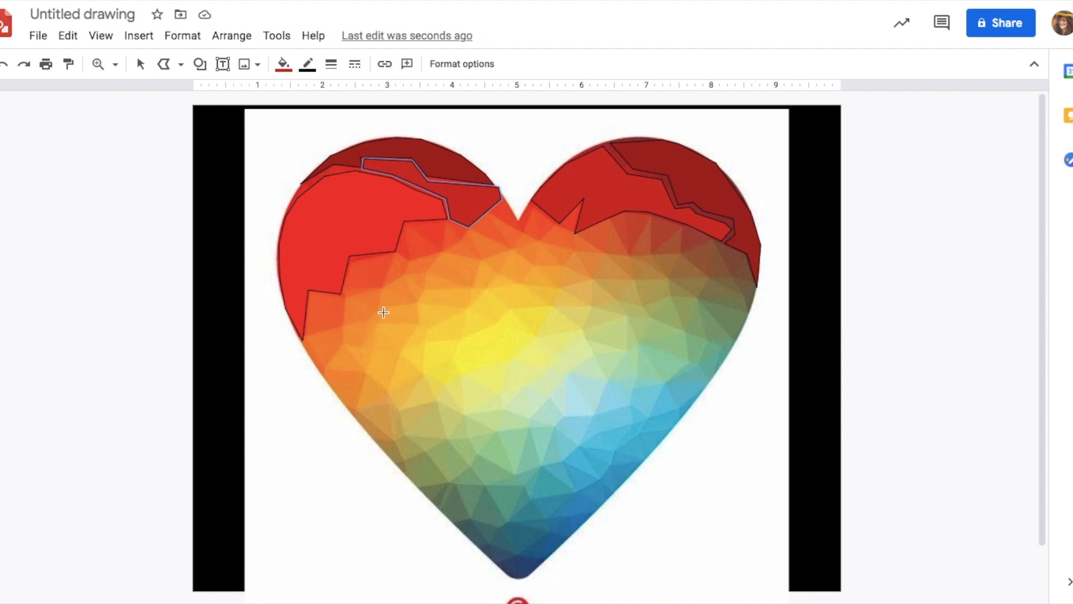
Trace a closed polyline over the jagged orange-red band directly below the left lobe's bright red polygon, from the heart's outer edge inward.
click(313, 299)
click(304, 345)
click(323, 374)
click(344, 341)
click(379, 307)
click(384, 289)
click(406, 276)
click(427, 286)
click(445, 253)
click(446, 221)
click(407, 225)
click(398, 253)
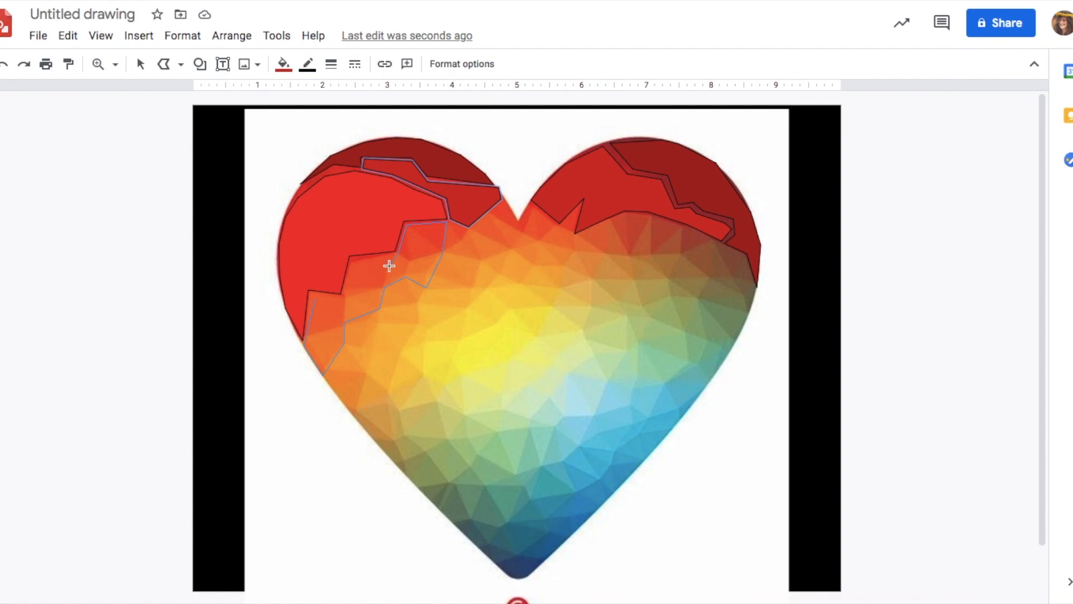
click(352, 263)
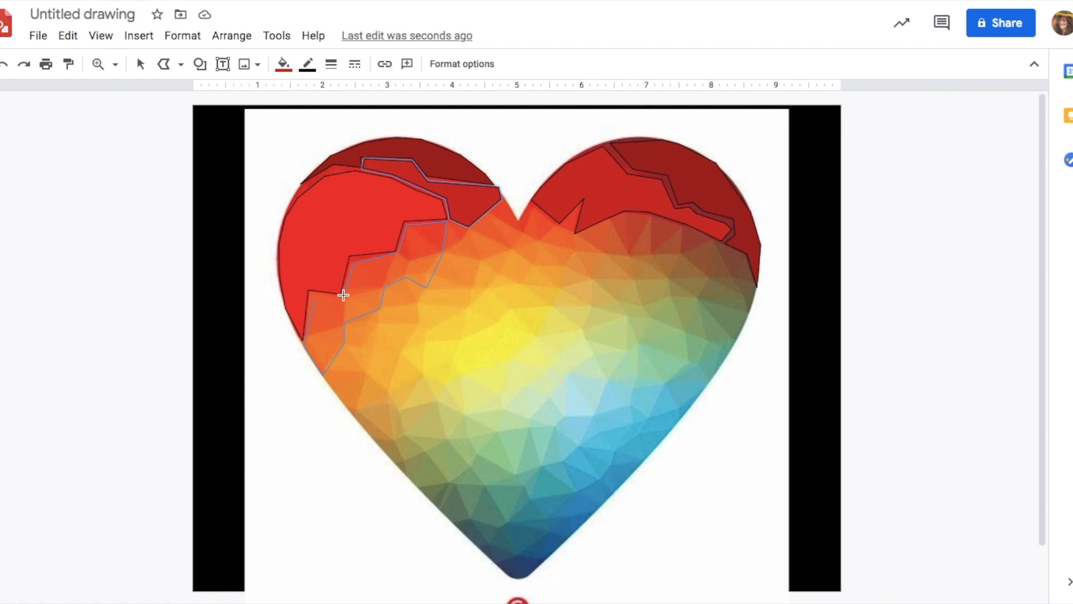
click(313, 300)
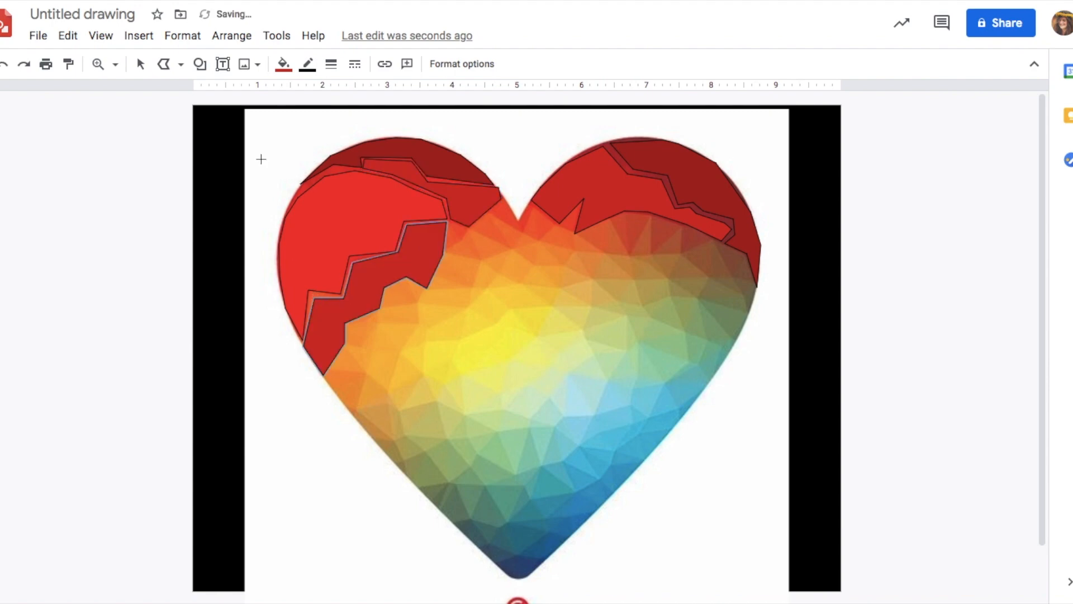
Fill the new band polygon with orange and refine it to a custom, slightly redder and more muted orange shade.
click(284, 63)
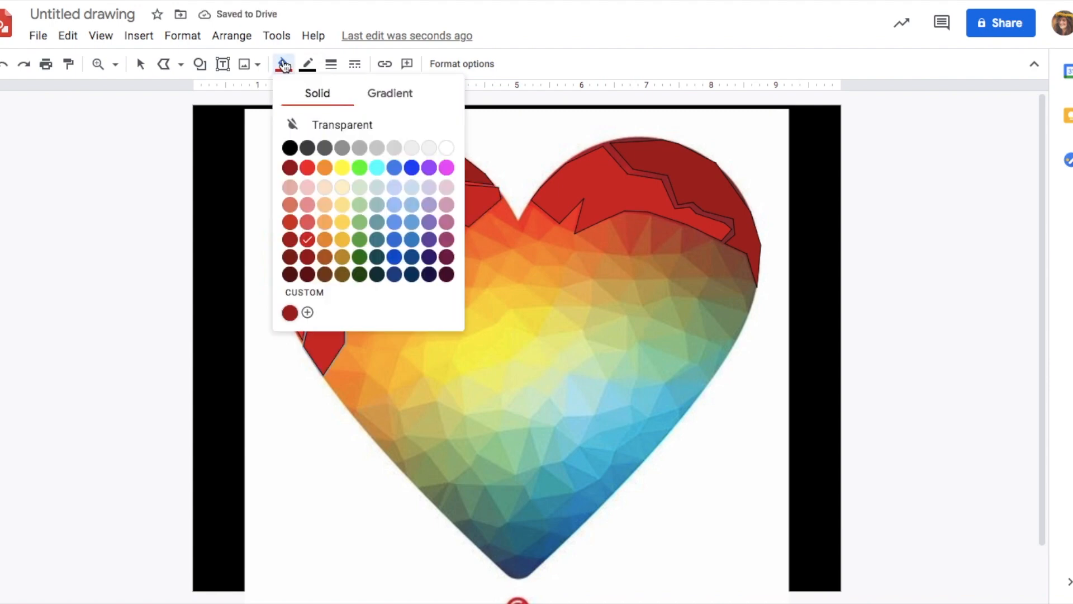
click(324, 167)
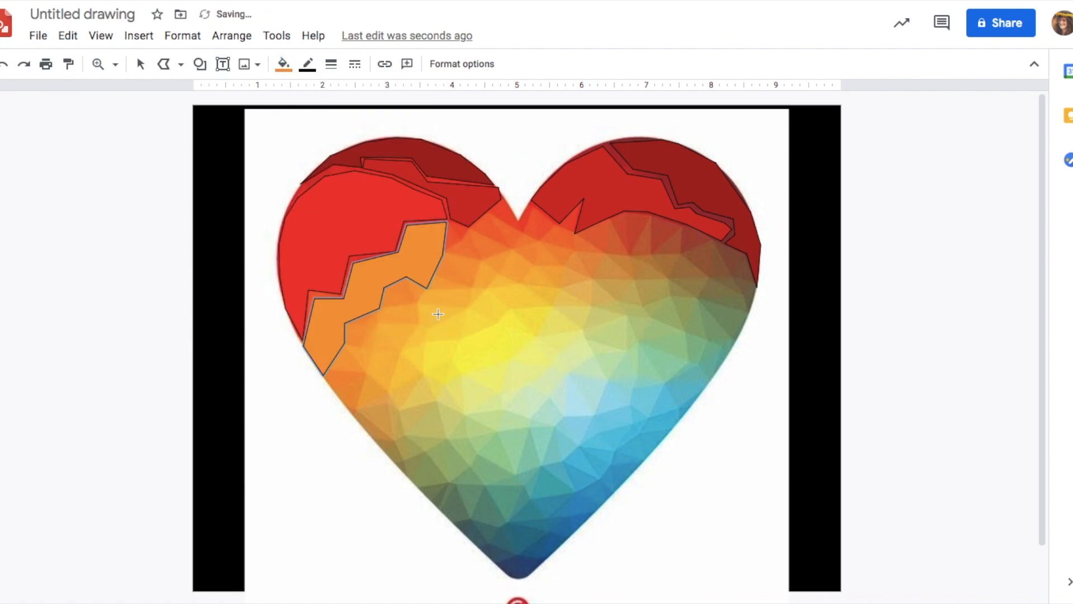
click(284, 65)
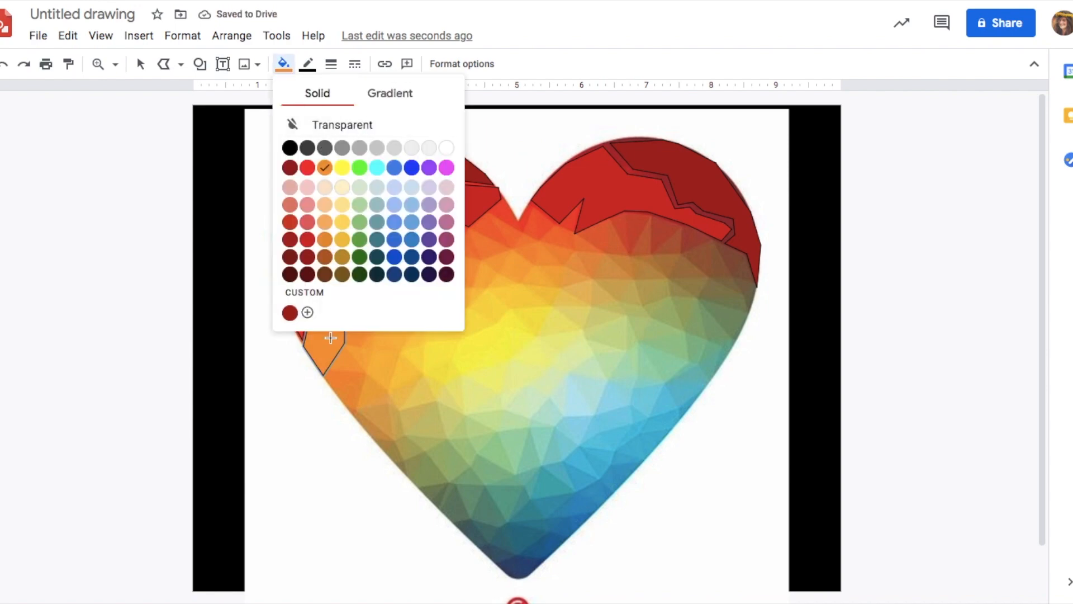
click(307, 313)
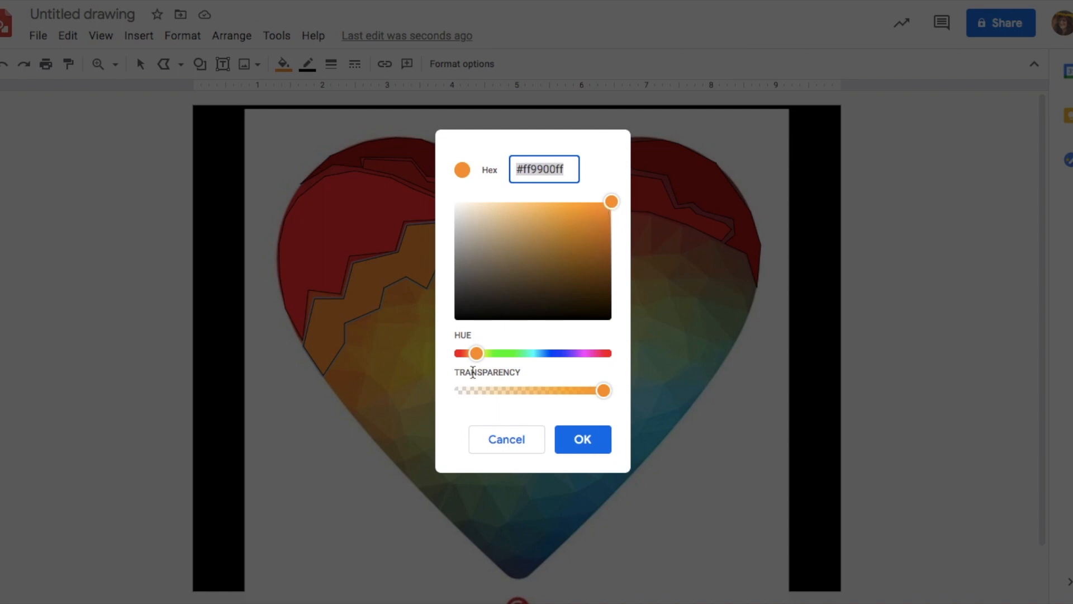
drag(475, 354, 472, 354)
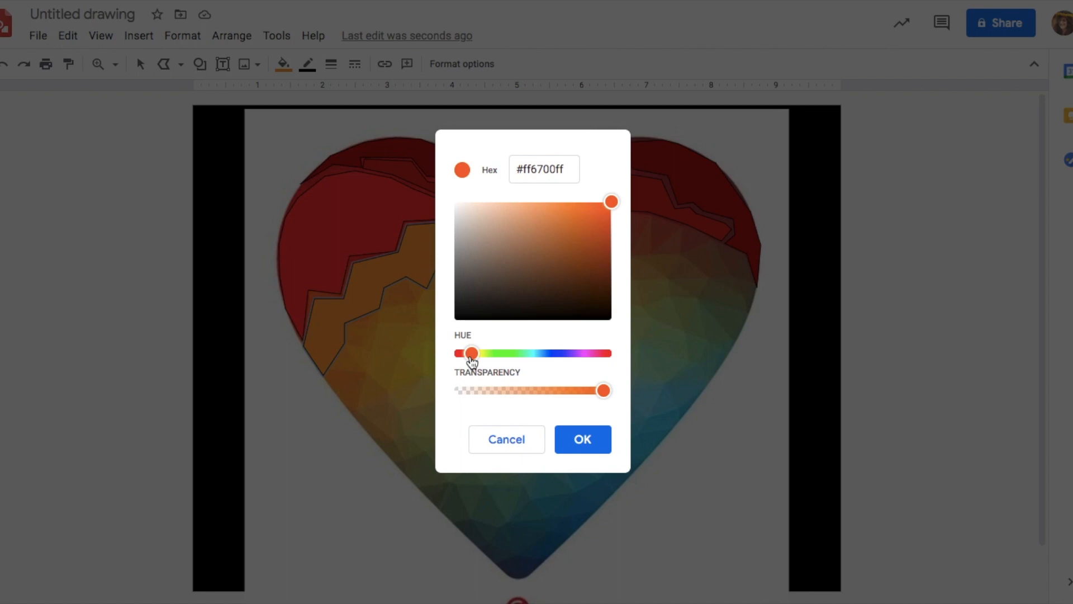
drag(472, 360, 473, 362)
drag(609, 204, 578, 219)
click(582, 438)
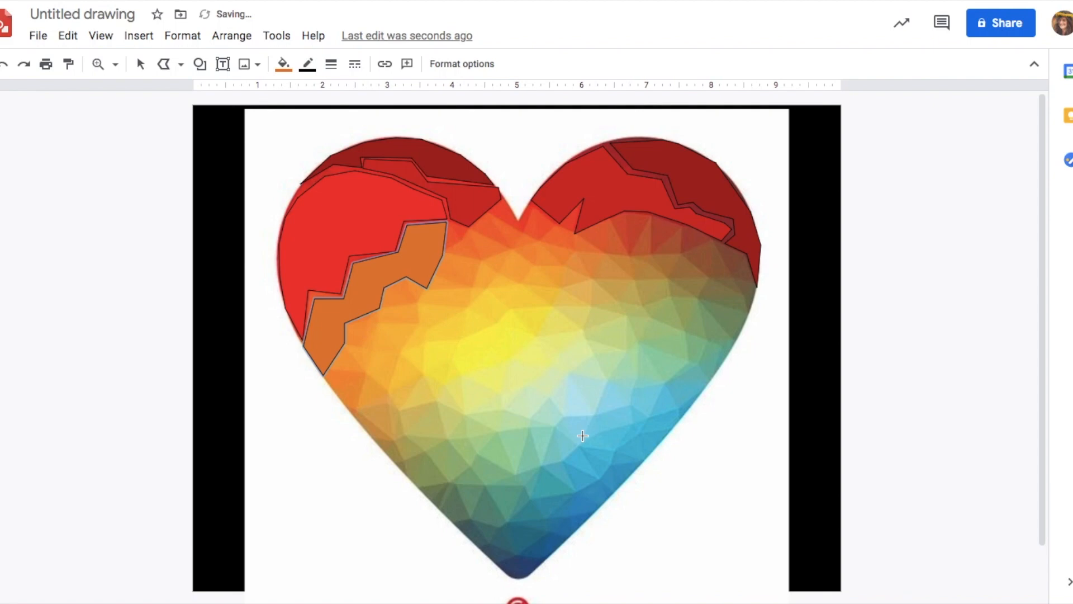